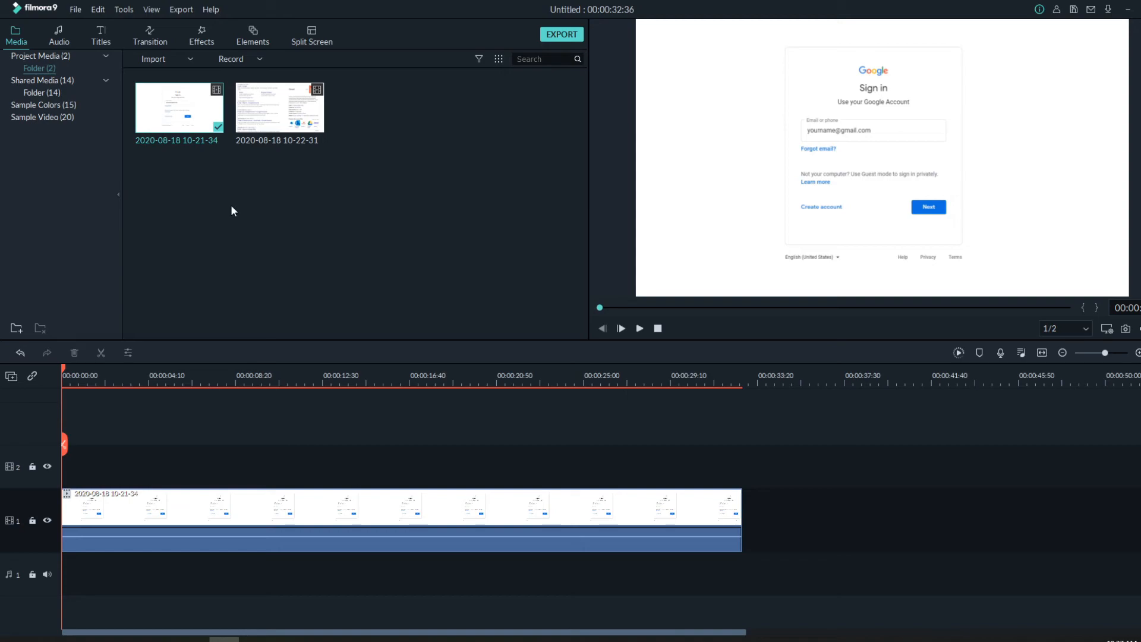
- Add the Mosaic utility effect to track 2 above the sign-in video clip
drag(180, 119, 199, 147)
click(202, 41)
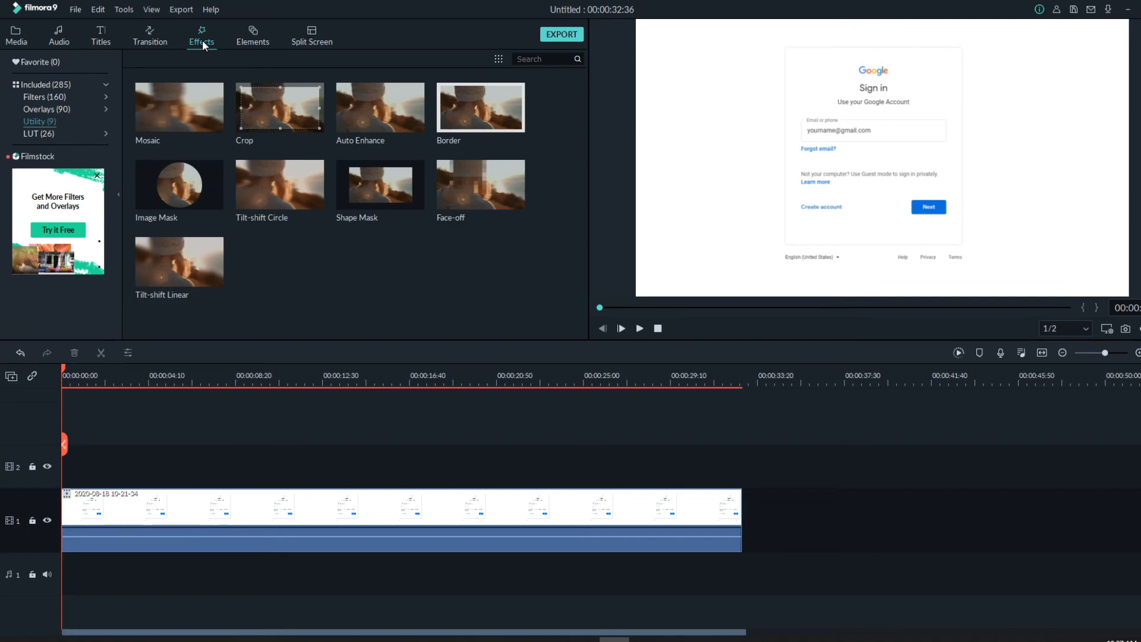
click(35, 100)
click(38, 109)
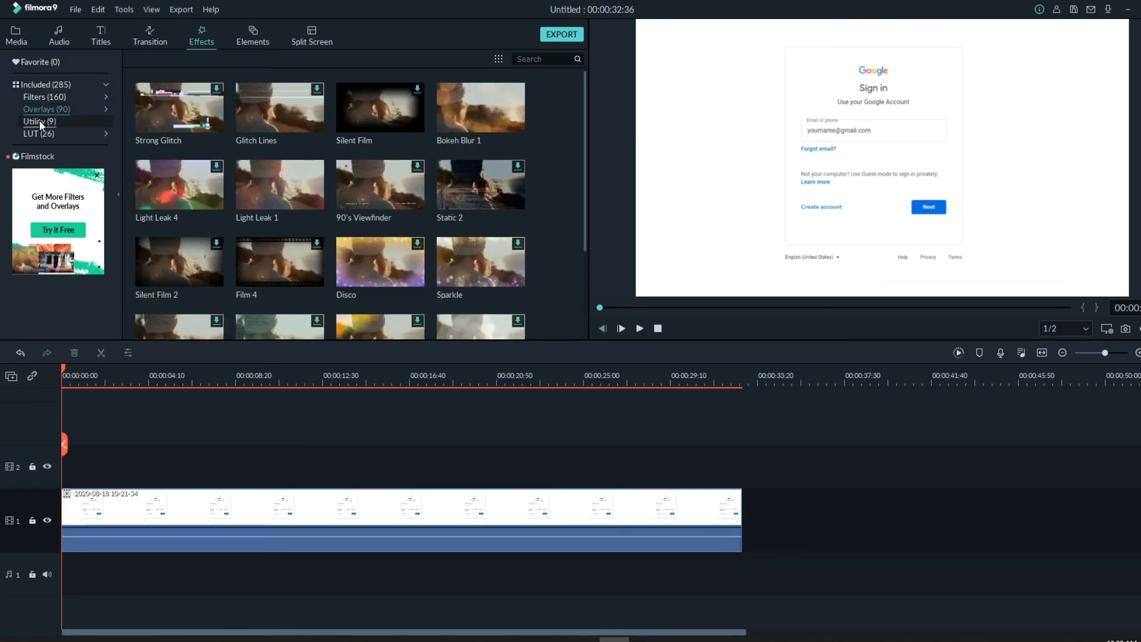
click(39, 123)
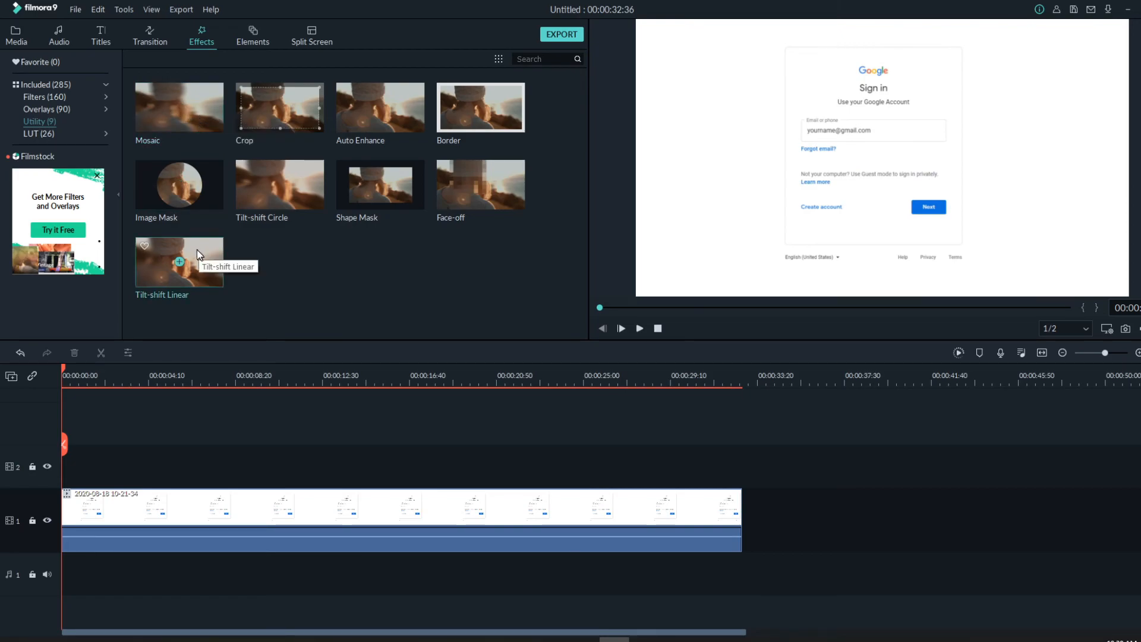
drag(195, 118, 96, 469)
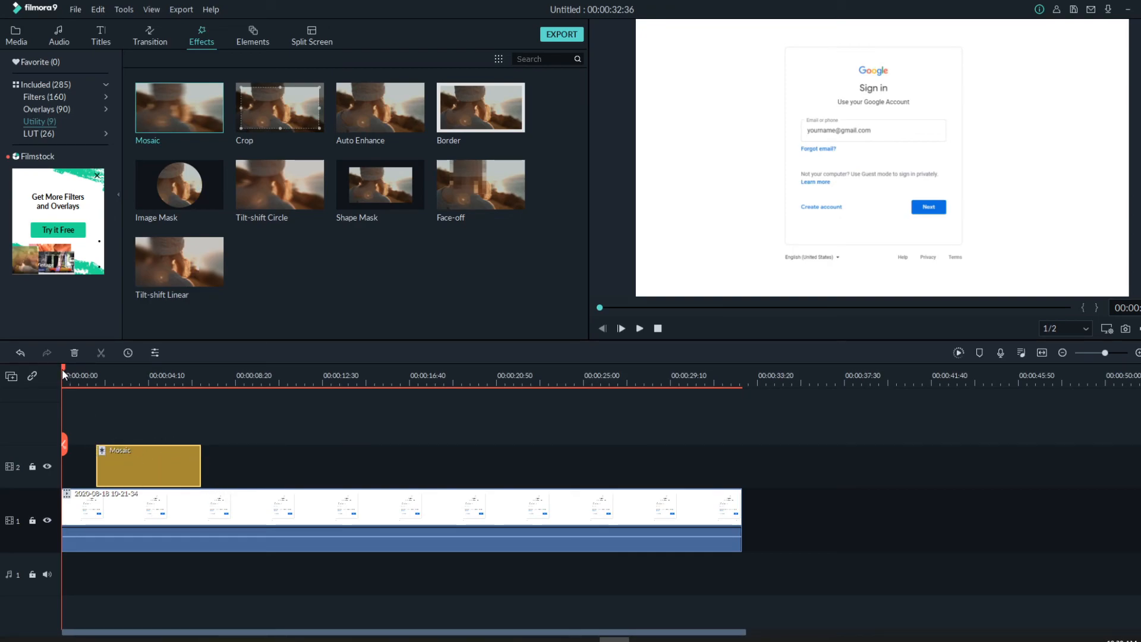
- Open the Mosaic clip's settings and fit its blur area over the email field in the preview
drag(63, 370, 127, 391)
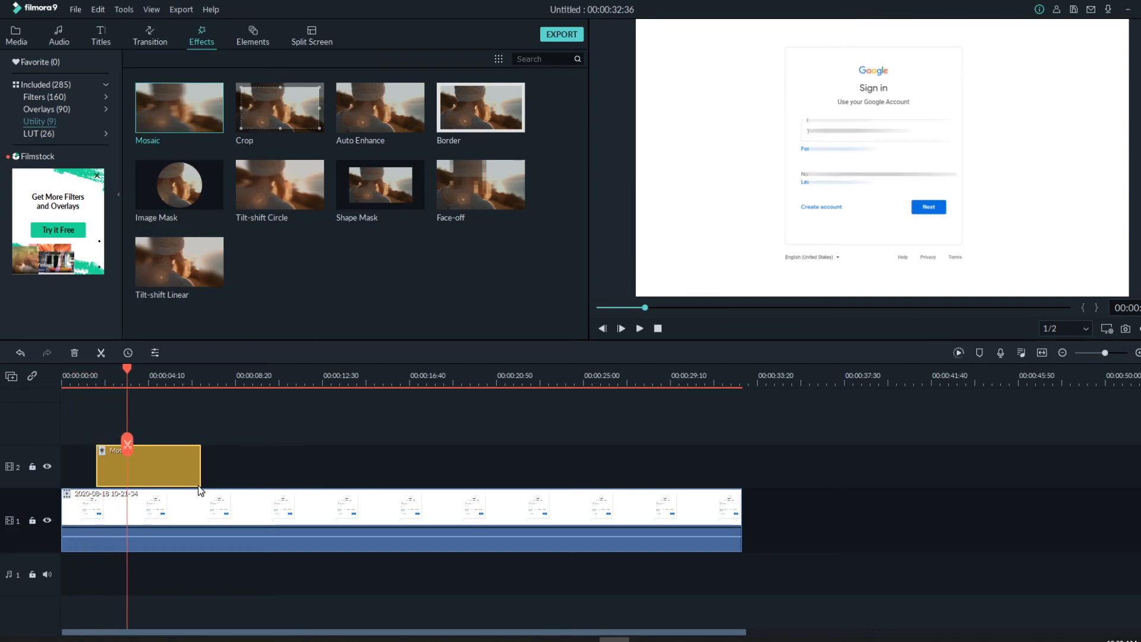
double_click(172, 465)
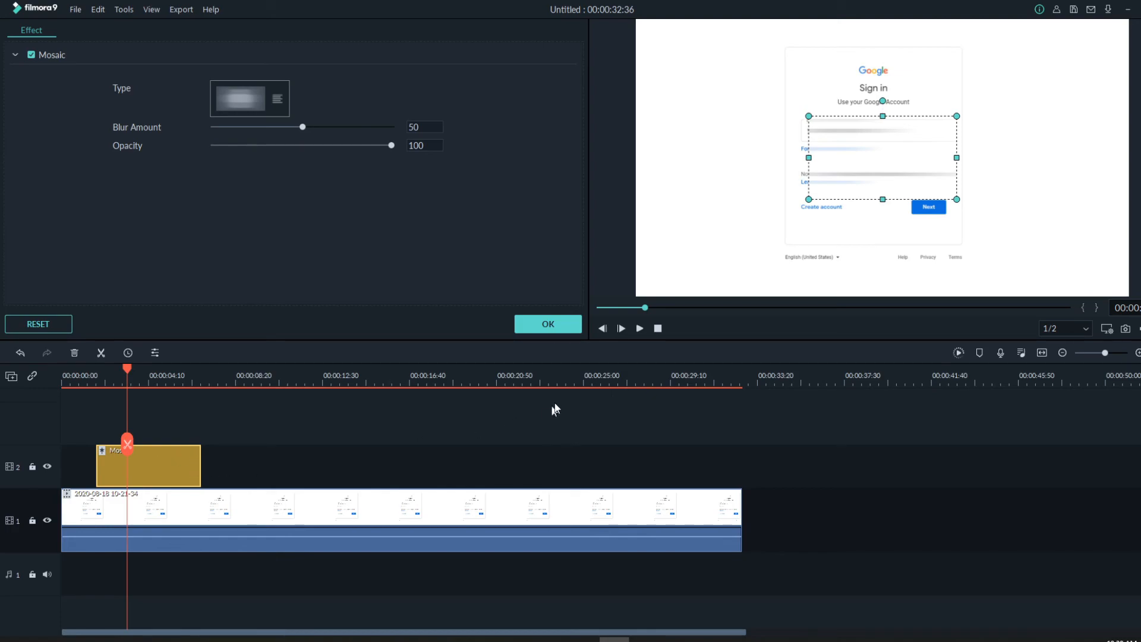
drag(878, 171, 861, 159)
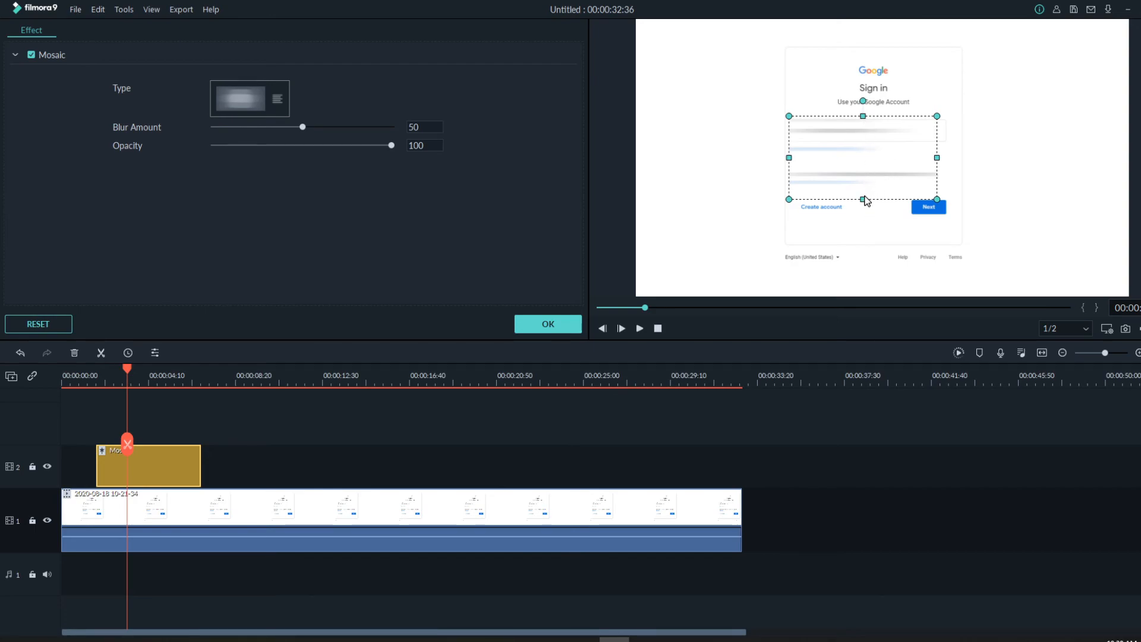
drag(864, 200, 853, 149)
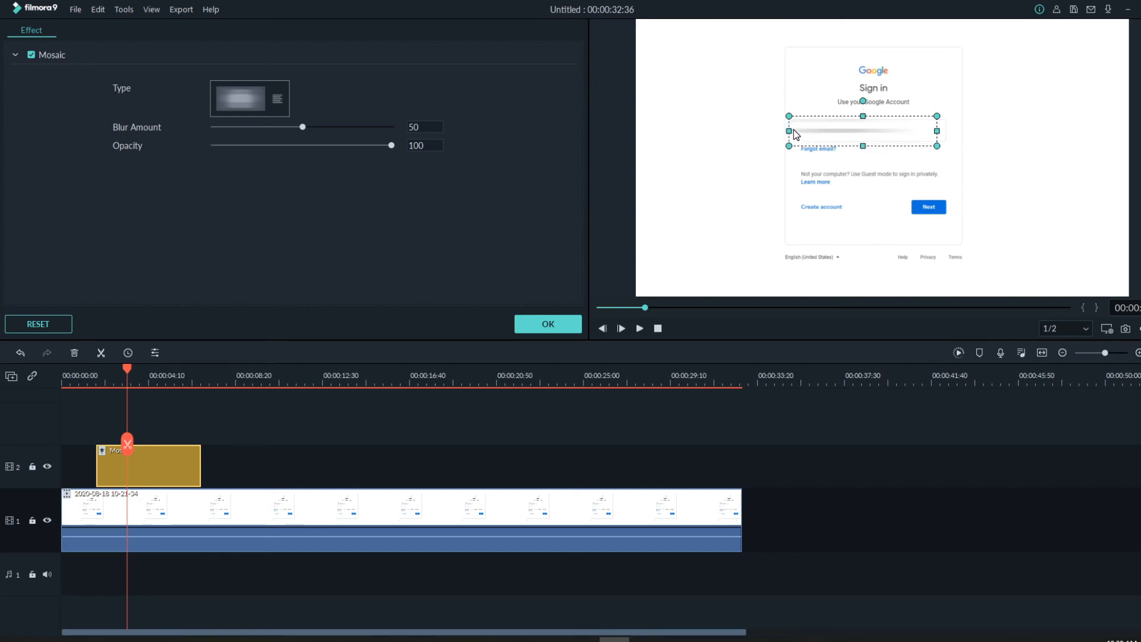
mouse_move(789, 129)
mouse_down()
mouse_move(688, 130)
mouse_move(791, 130)
mouse_up()
drag(938, 131, 955, 130)
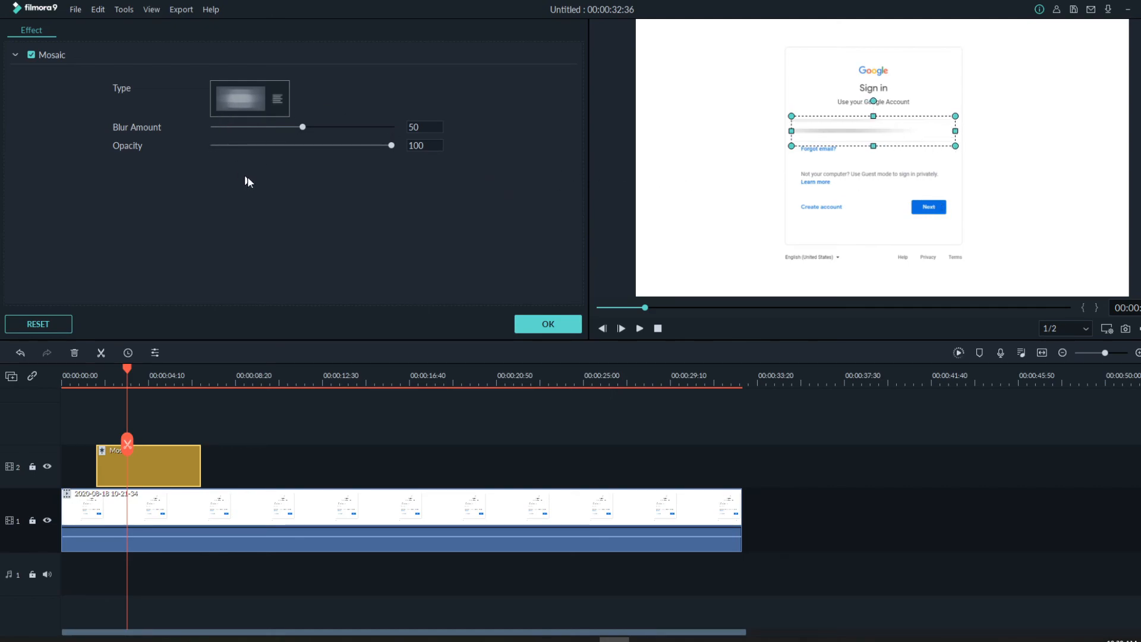
- Try the second Mosaic type and enlarge its area to cover the whole sign-in form
click(277, 104)
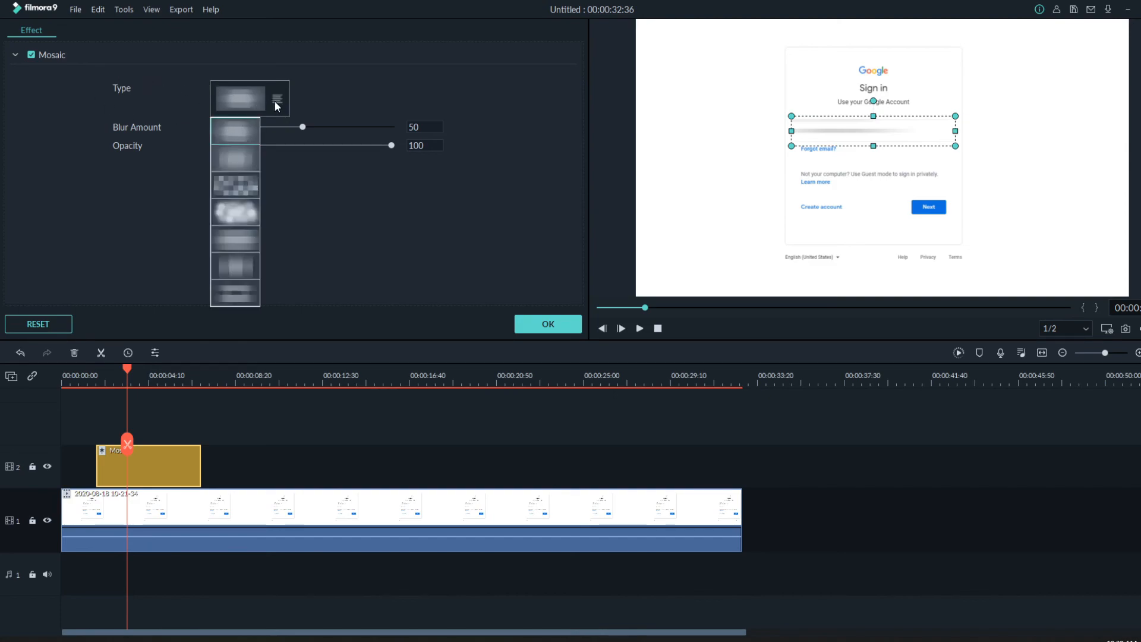
click(240, 154)
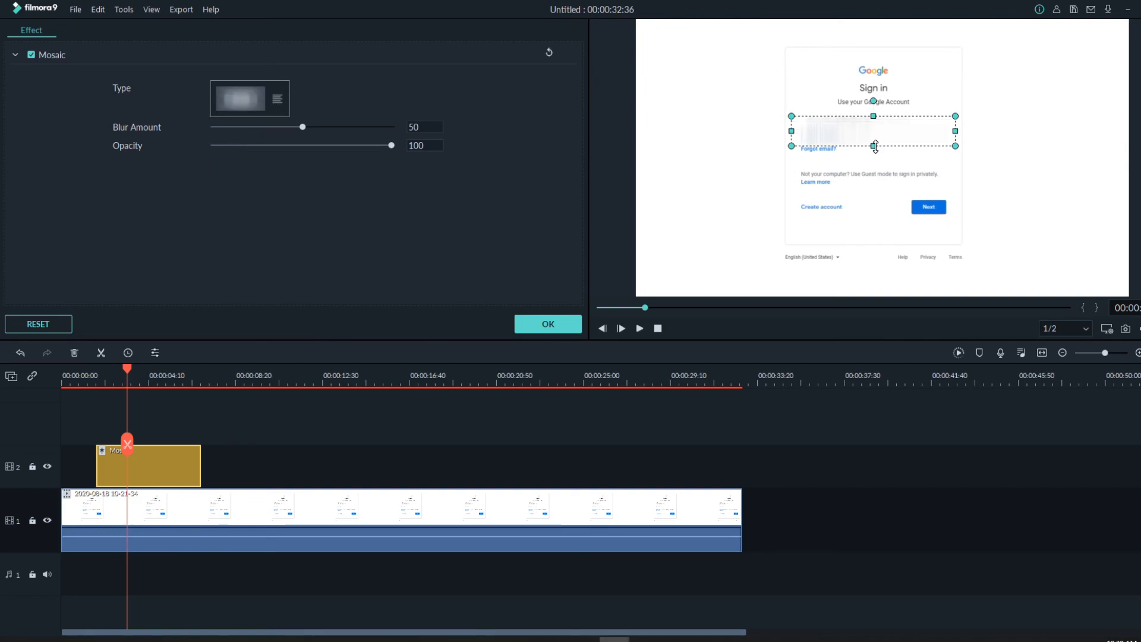
drag(873, 146, 873, 263)
drag(791, 116, 713, 44)
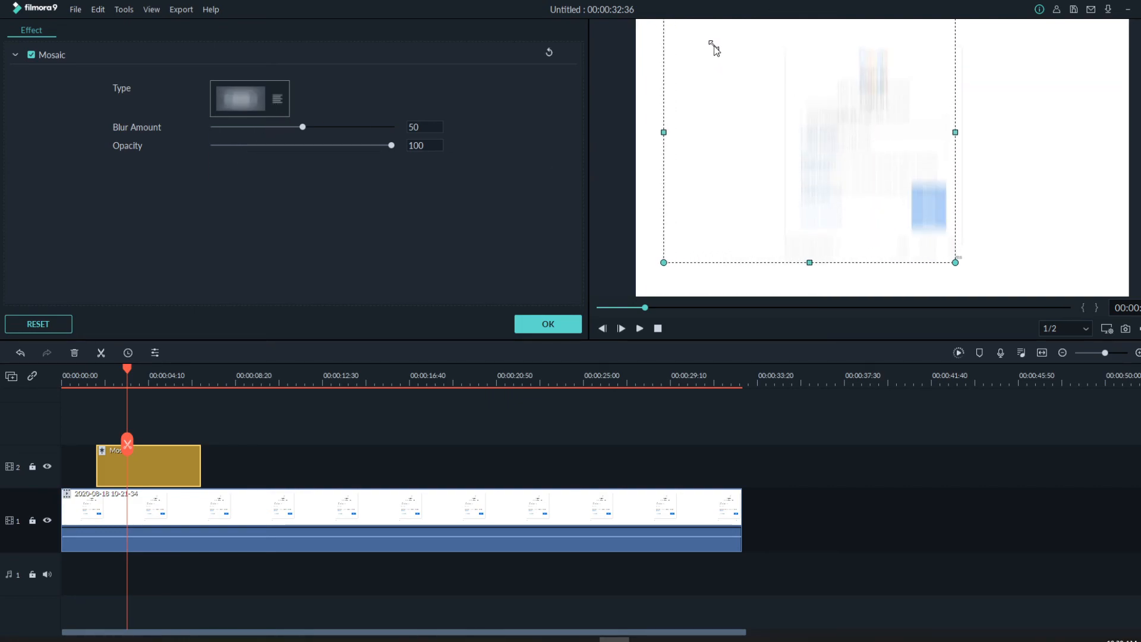
drag(754, 84, 771, 99)
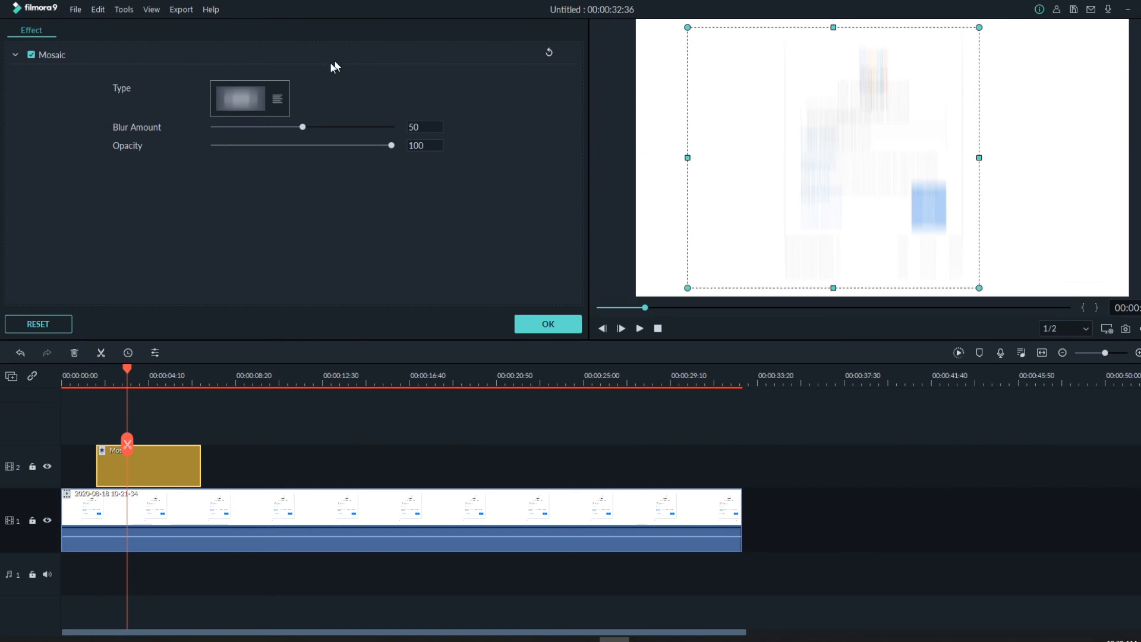
- Try the remaining Mosaic types one after another, from the pixelated third type to the last one
click(285, 105)
click(240, 183)
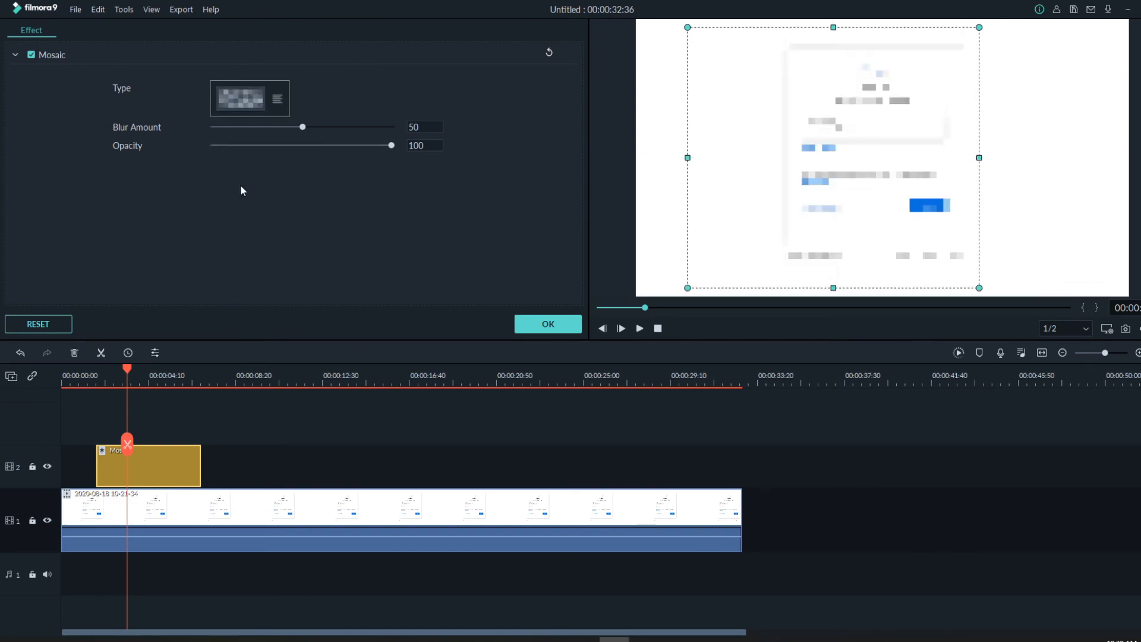
click(277, 106)
click(240, 218)
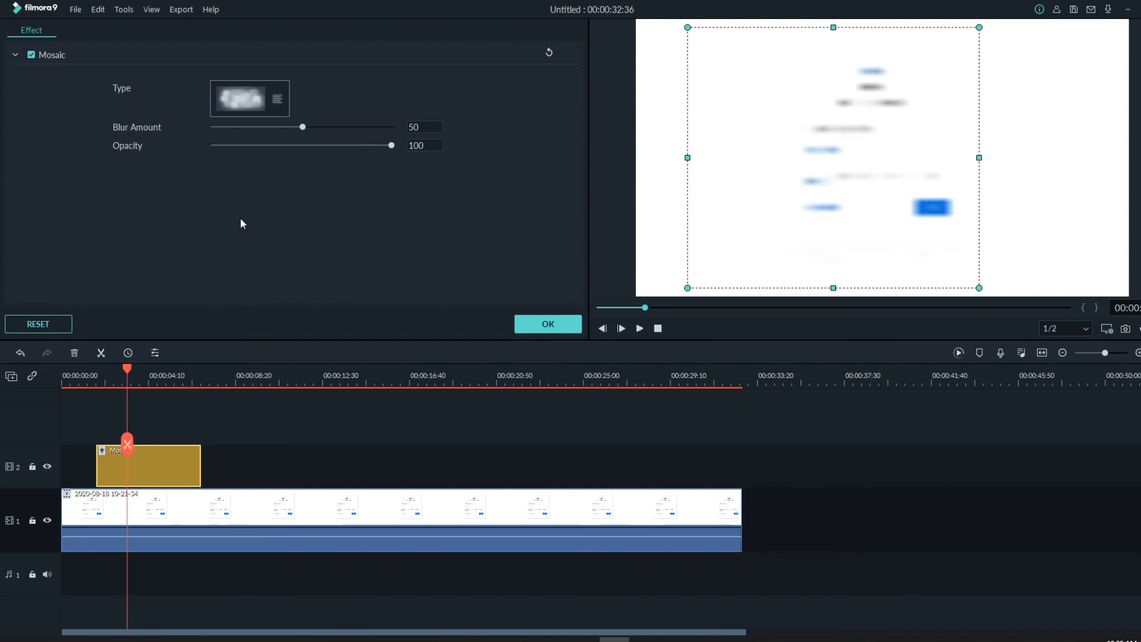
click(285, 109)
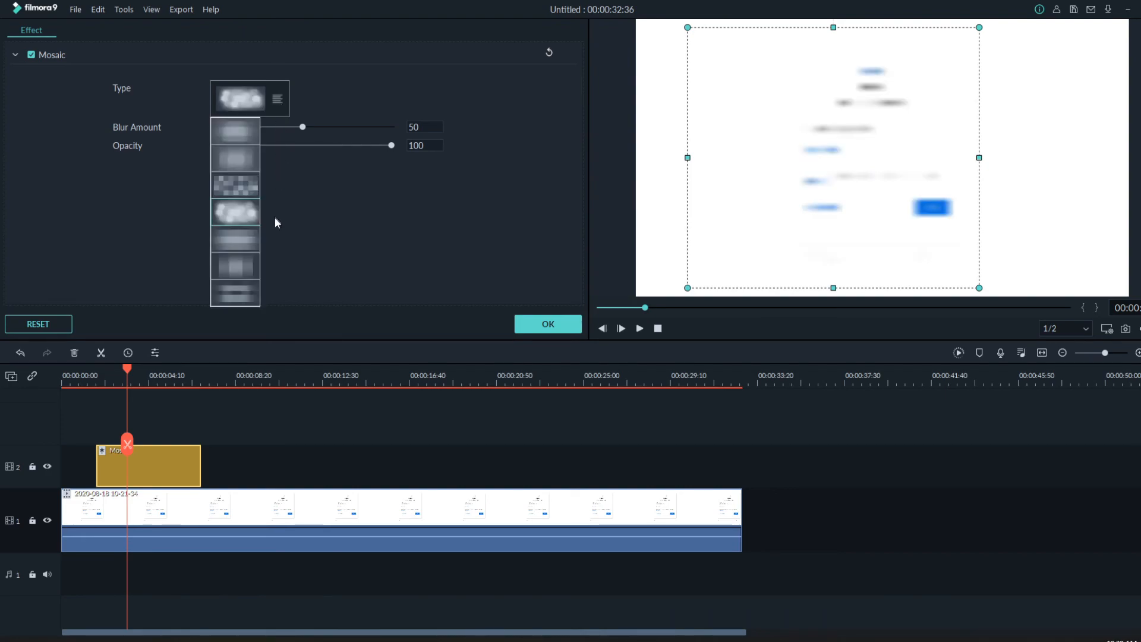
click(251, 237)
click(277, 106)
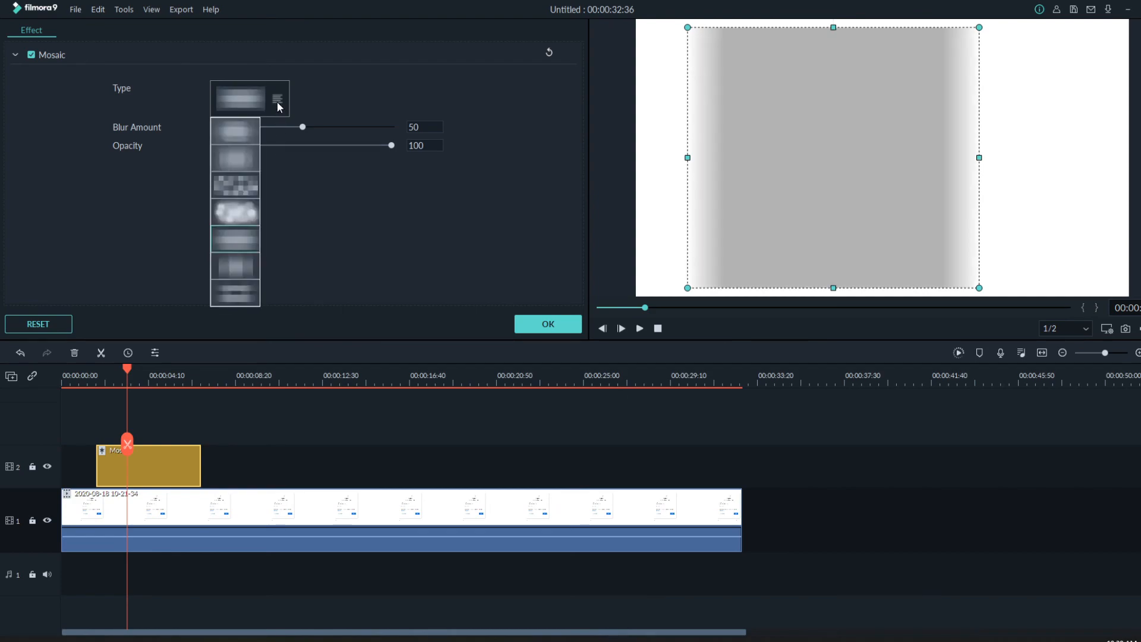
click(241, 264)
click(283, 109)
click(232, 288)
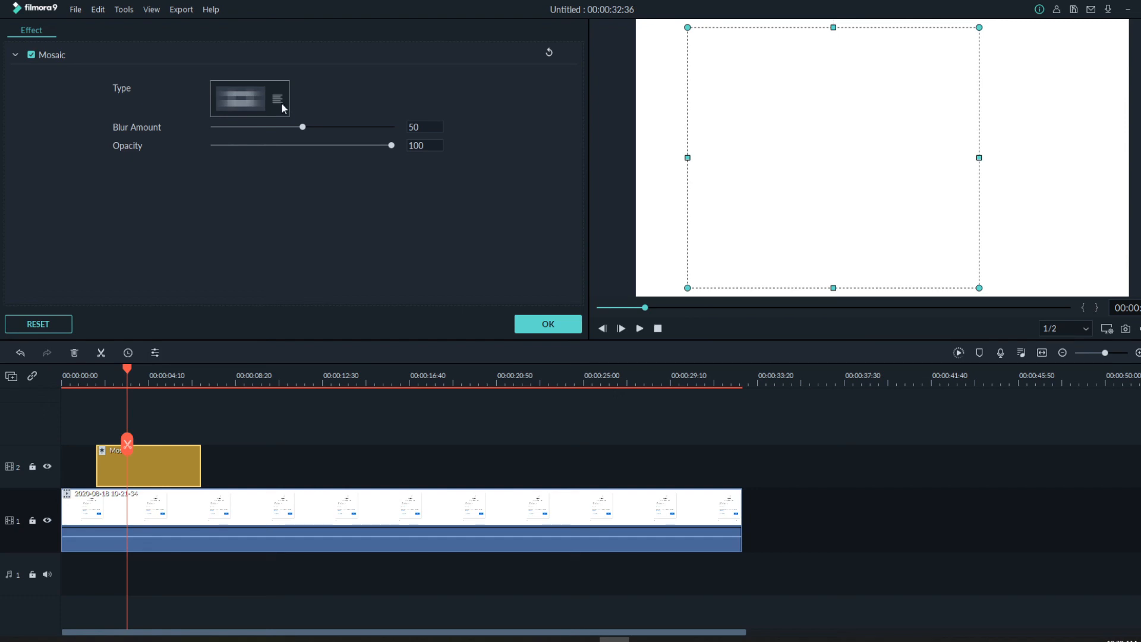
click(282, 109)
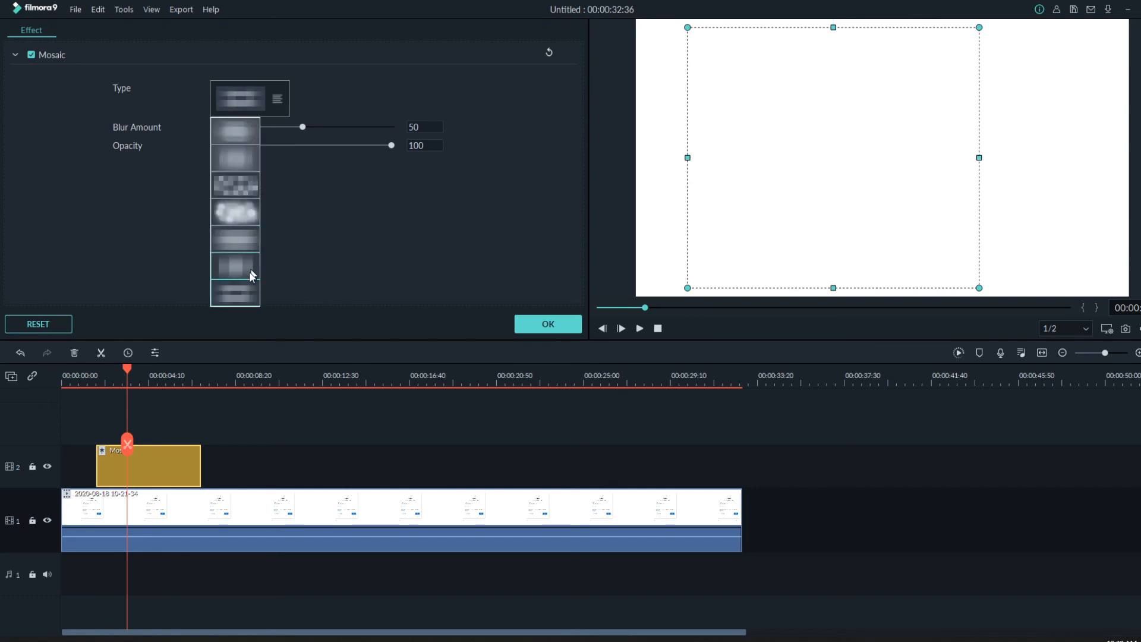
- Shrink the Mosaic area to the sign-in form below the Google logo and switch back to the first type
drag(713, 167, 763, 166)
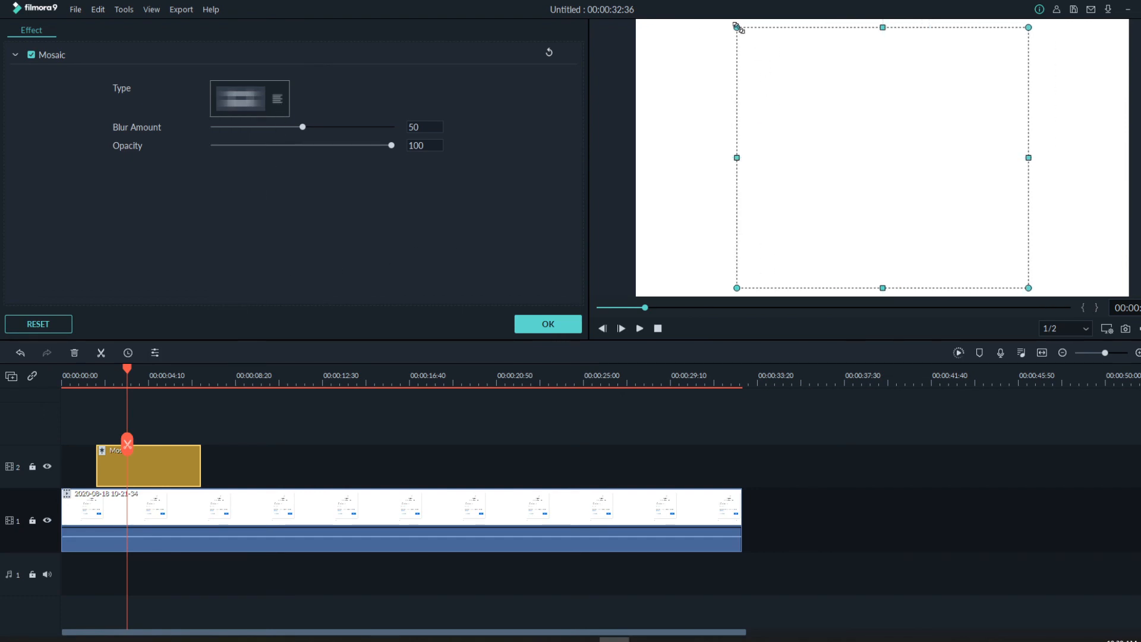
drag(744, 36, 862, 145)
drag(917, 199, 846, 138)
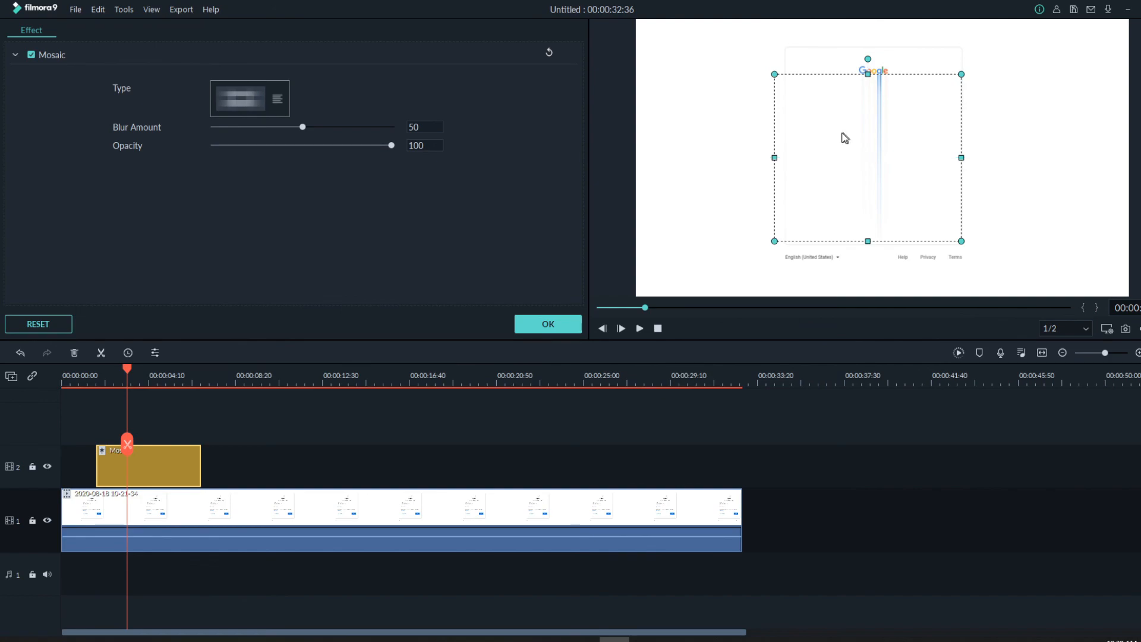
click(279, 100)
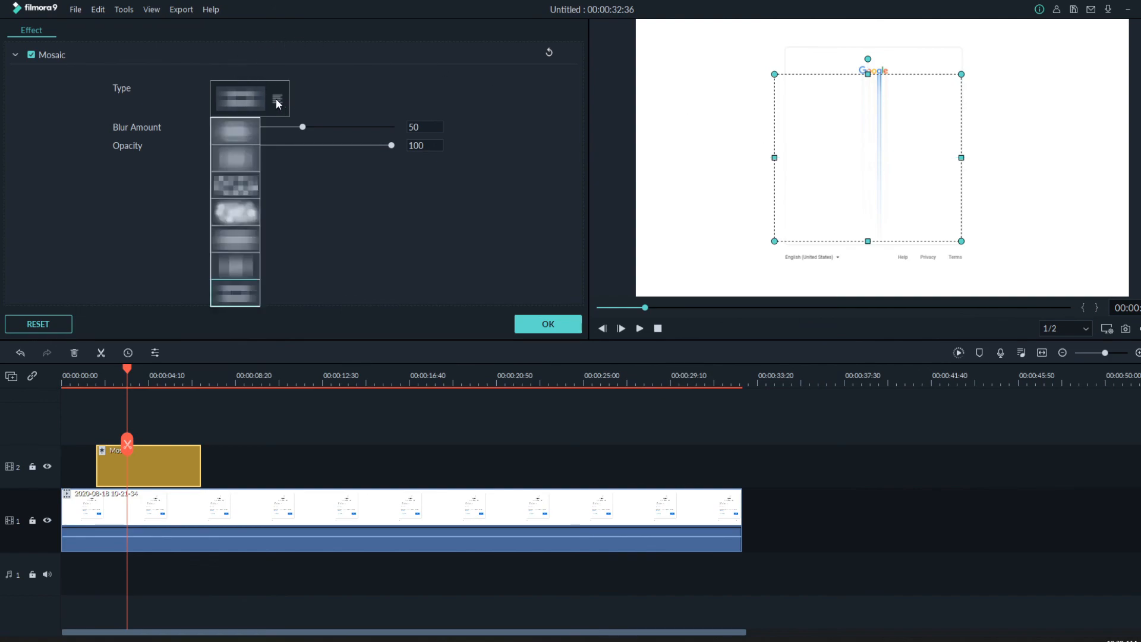
click(241, 133)
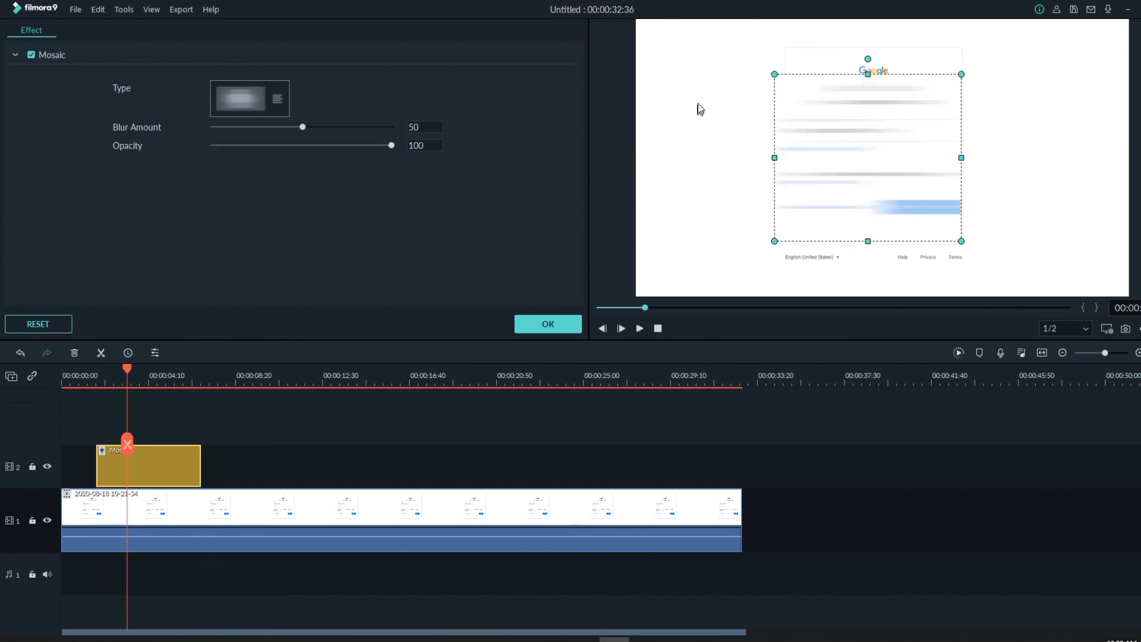
- Reshape the Mosaic area into a wide strip over the email field and set the Blur Amount to 100
drag(868, 74, 1010, 129)
drag(765, 130, 755, 130)
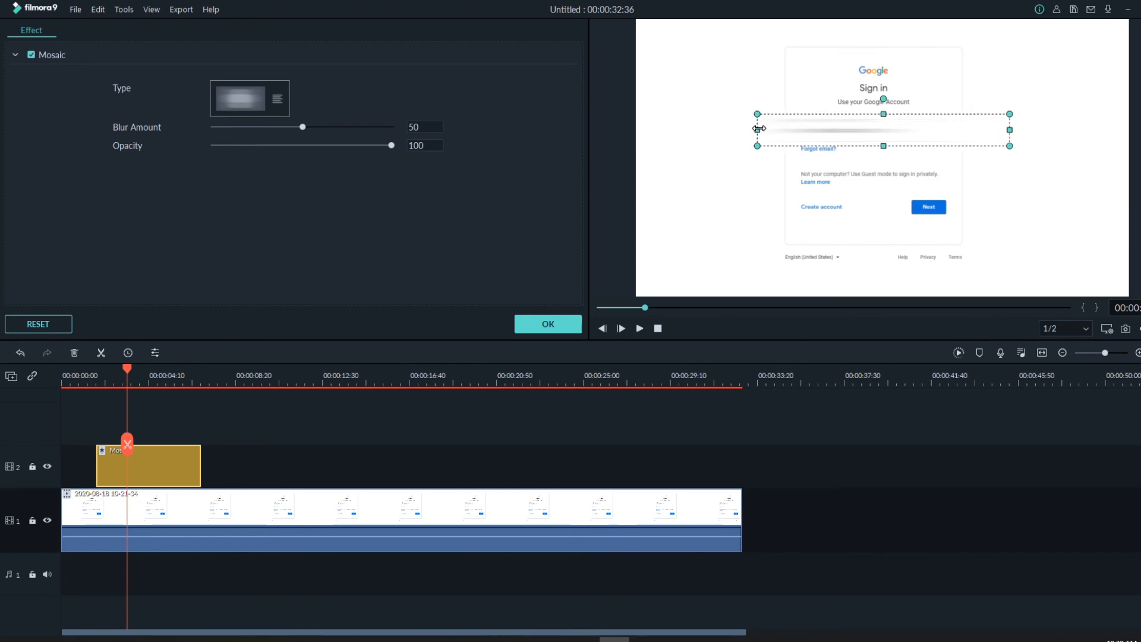
drag(847, 134, 847, 131)
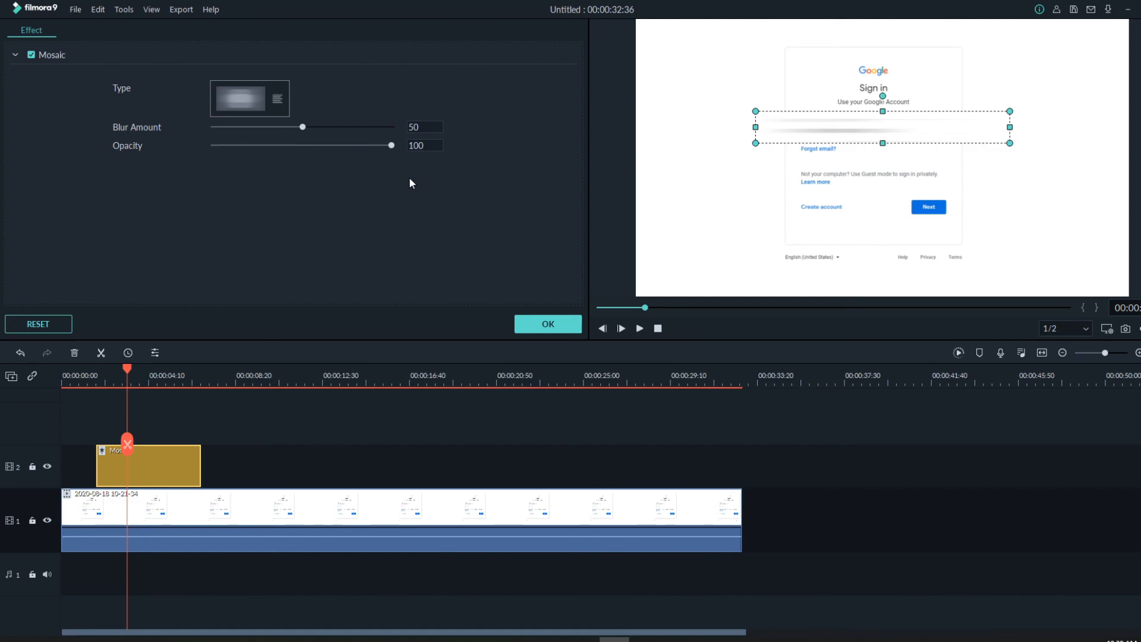
drag(303, 127, 405, 145)
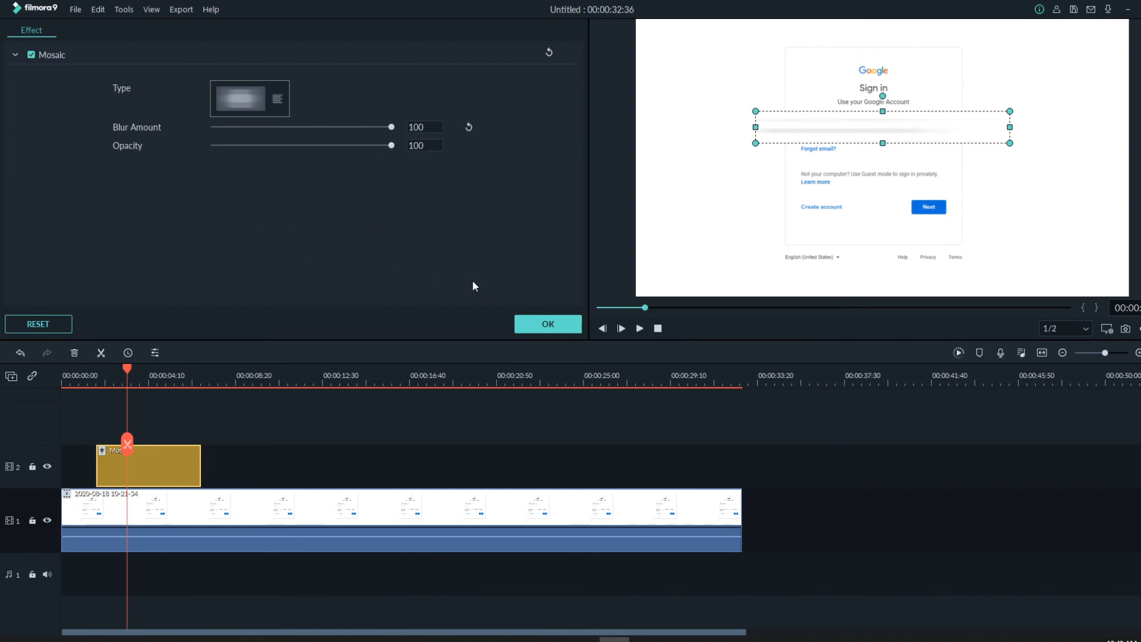
- Extend the Mosaic clip over the full length of the video clip and play back part of the result
drag(175, 463, 741, 469)
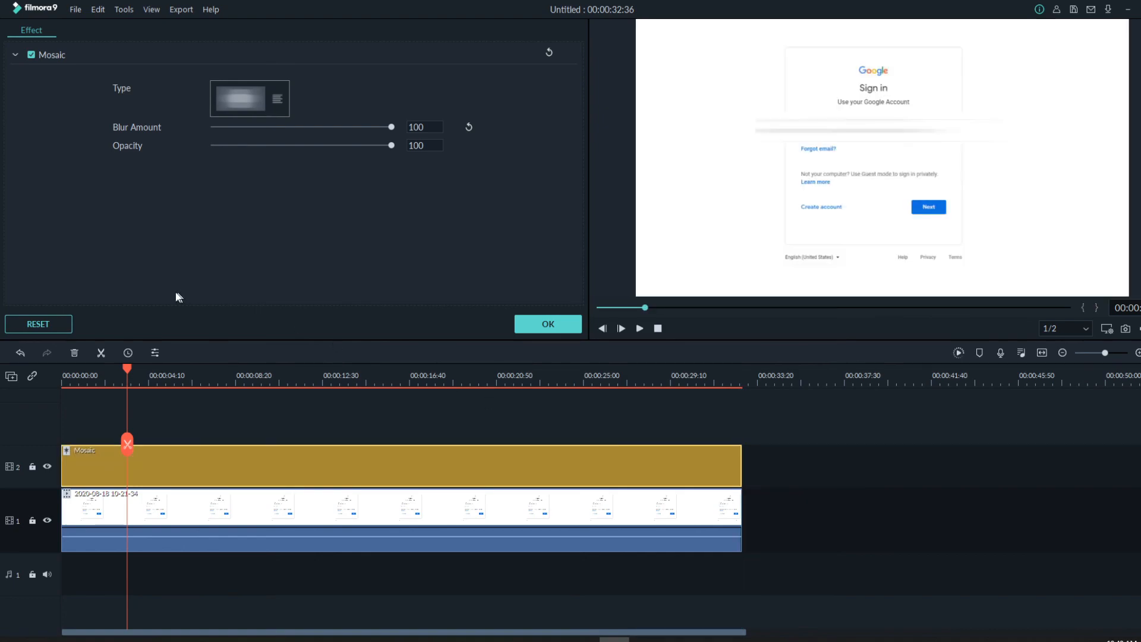
click(640, 328)
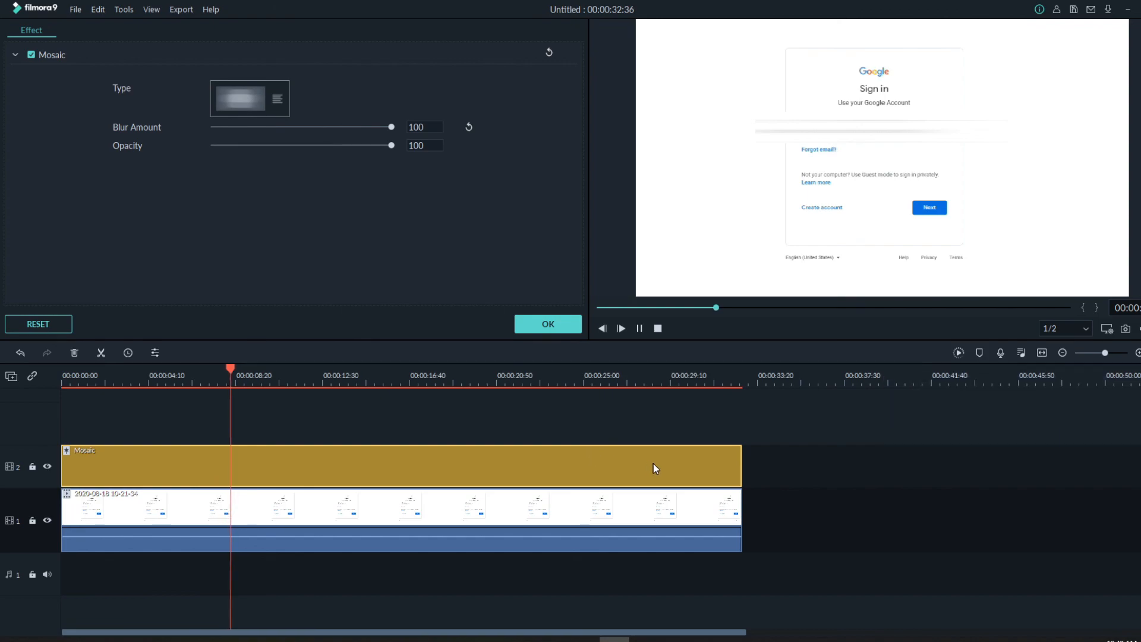
click(640, 329)
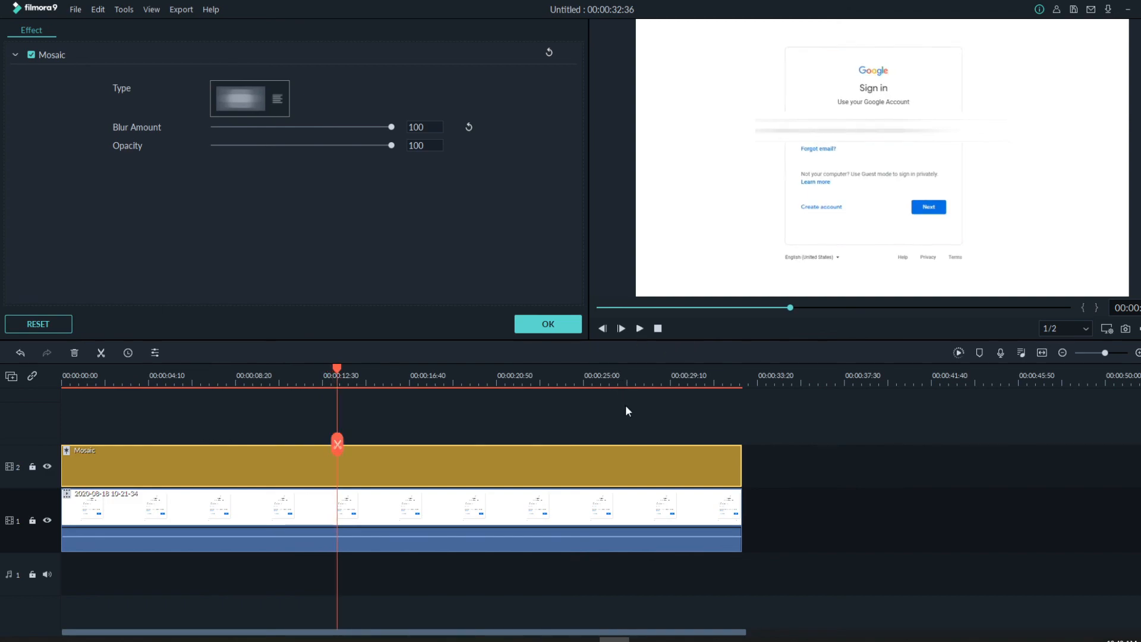